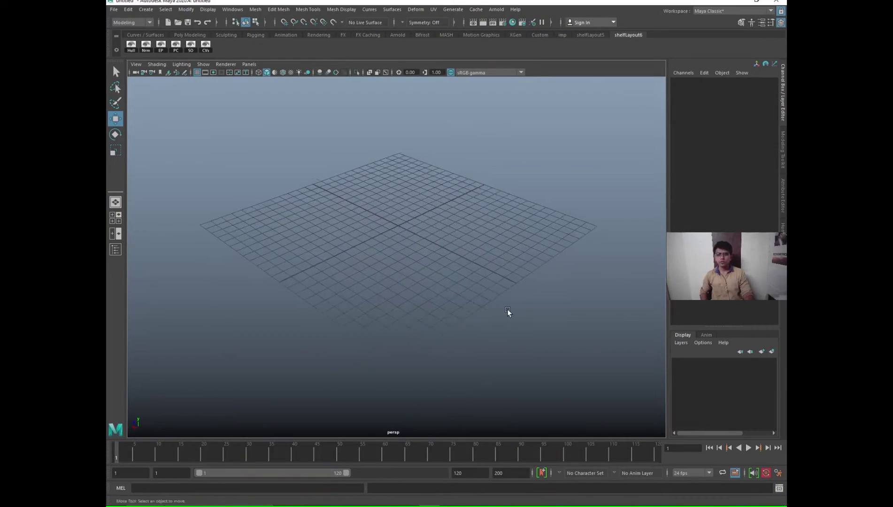
Tumble the camera around the grid and show the Curves / Surfaces shelf
scroll(517, 312, down, 2)
alt+drag(517, 312, 454, 302)
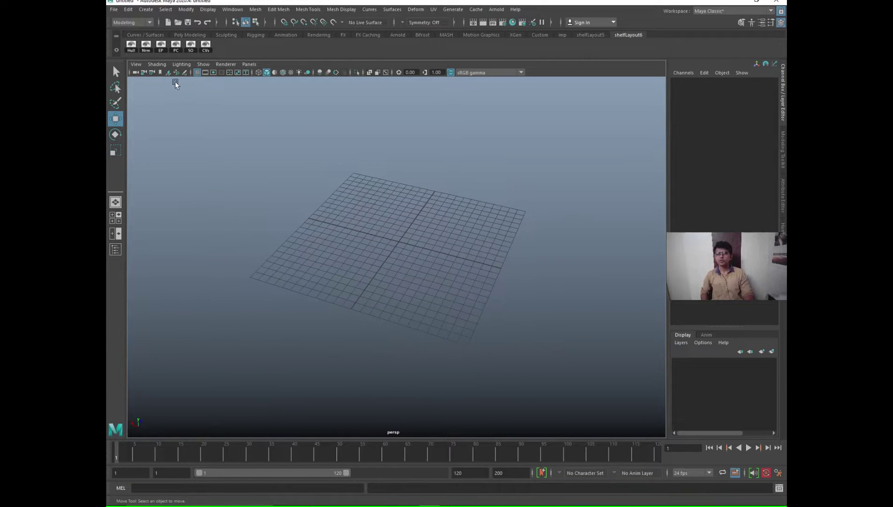
click(135, 36)
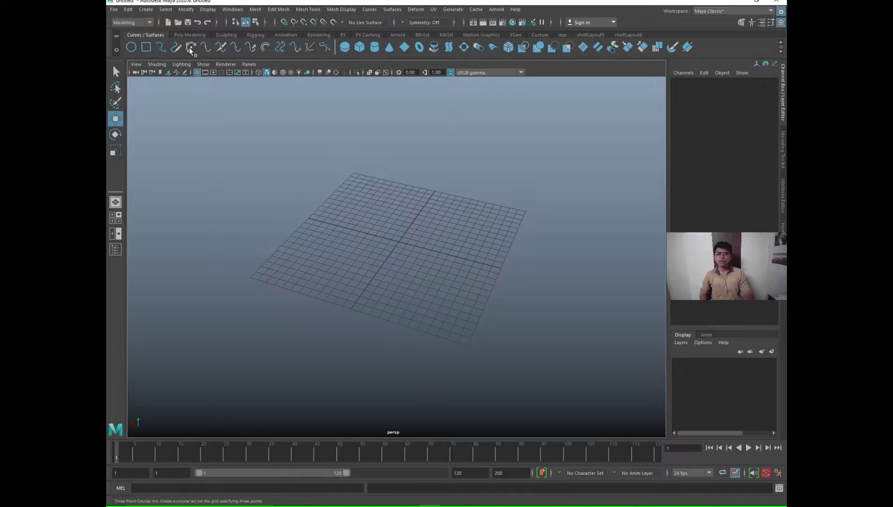
Browse the Edit Mesh menu, then switch to the Custom shelf
click(453, 10)
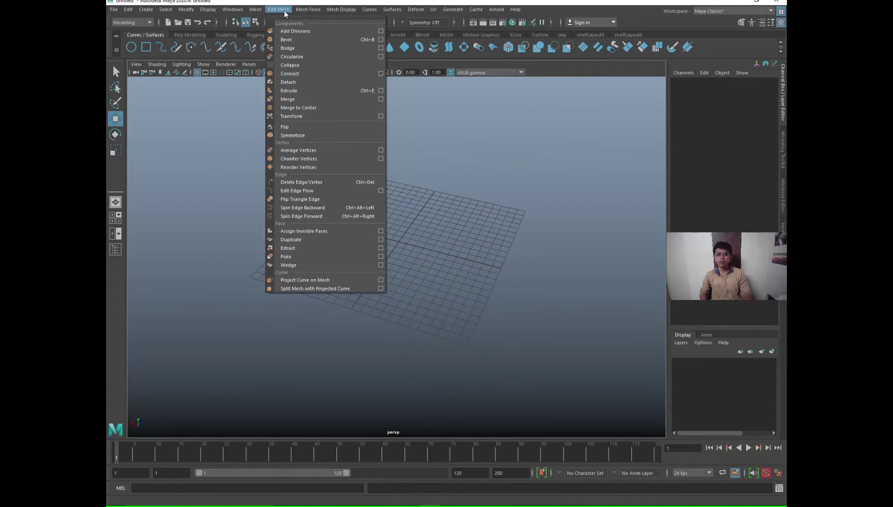
click(249, 184)
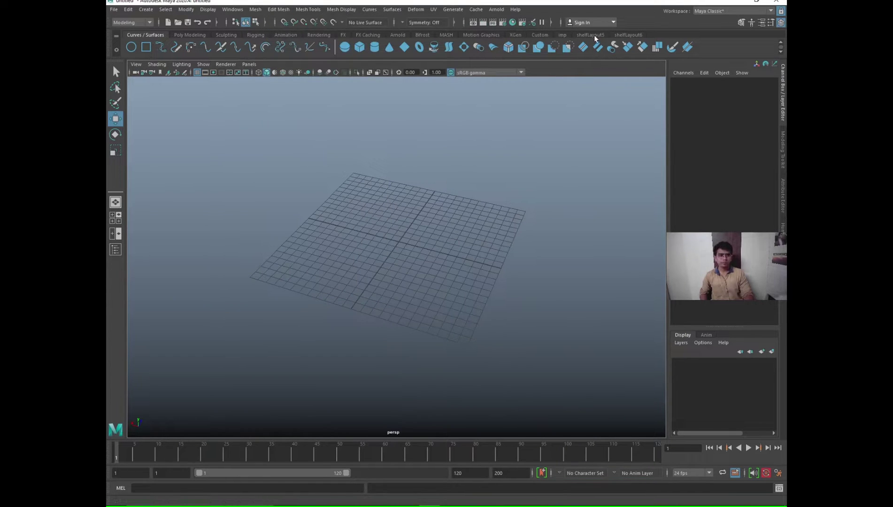
click(535, 36)
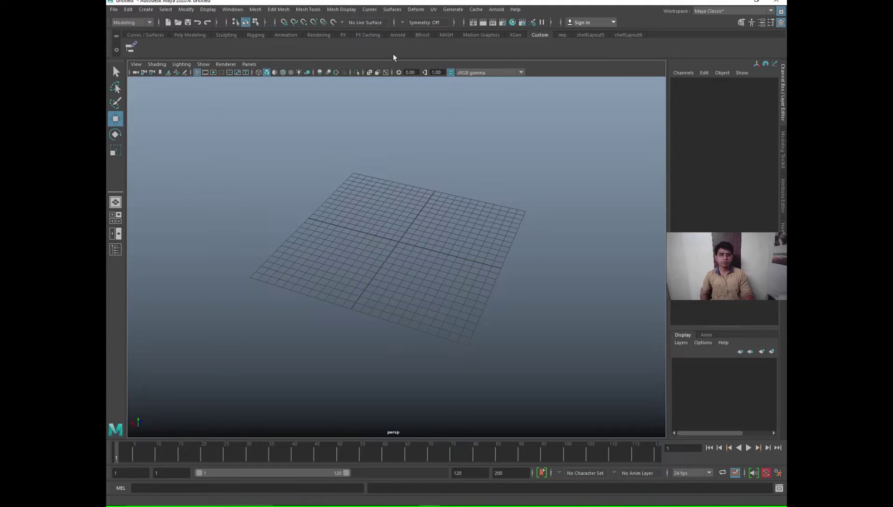
Check the menu-set list, keeping Modeling, and browse the Mesh Display menu
click(134, 23)
click(133, 31)
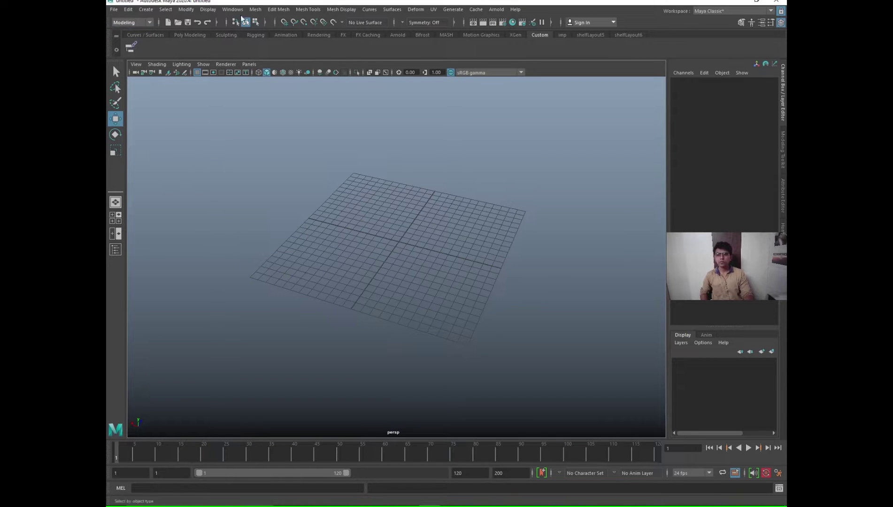
click(369, 9)
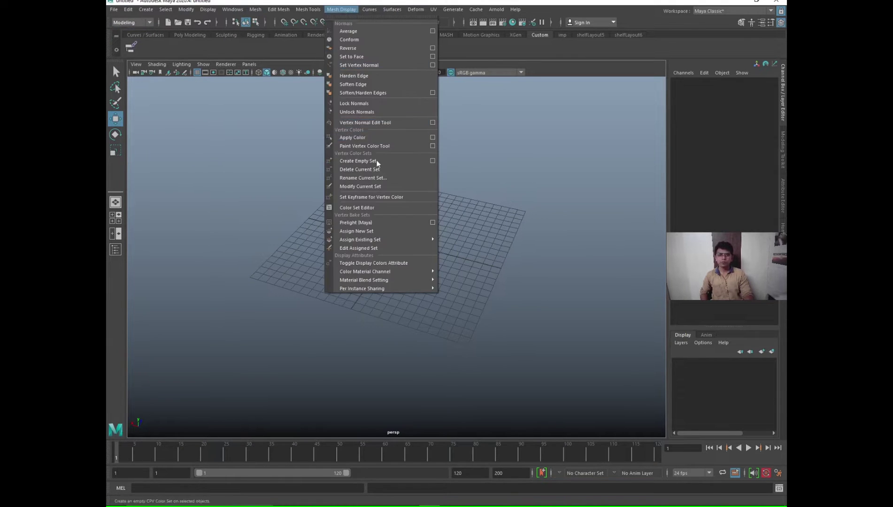
click(249, 124)
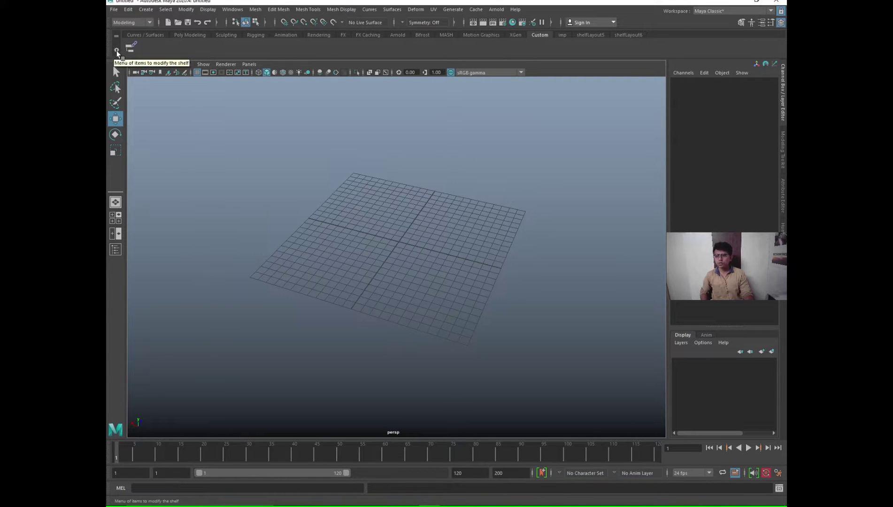
Open the Shelf Editor from the shelf gear menu and scroll through the Shelves list
click(117, 51)
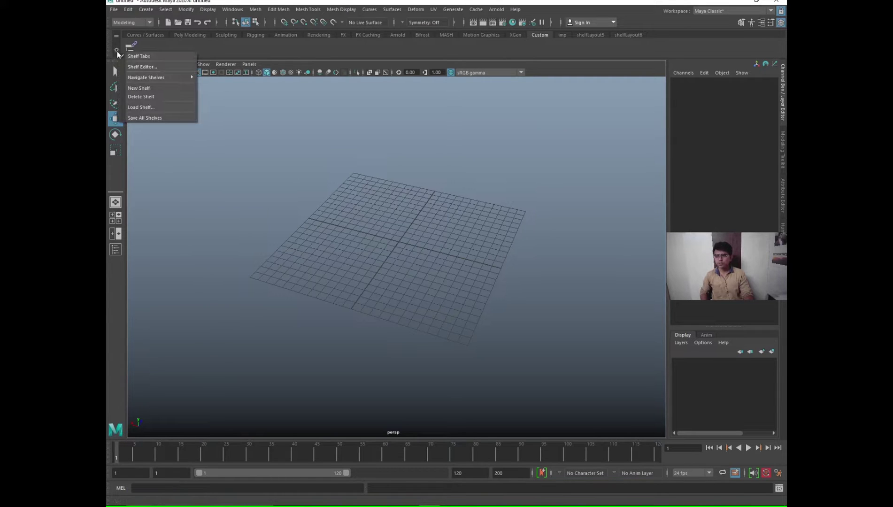
click(140, 67)
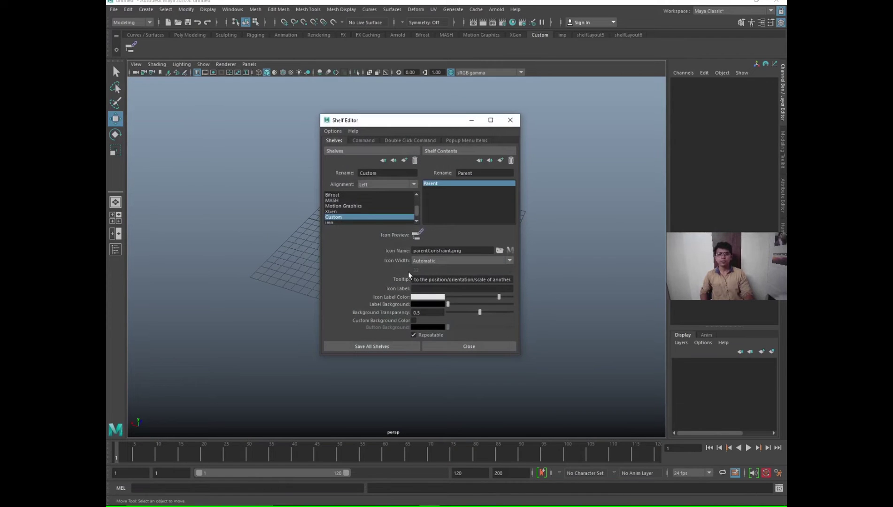
scroll(378, 198, down, 1)
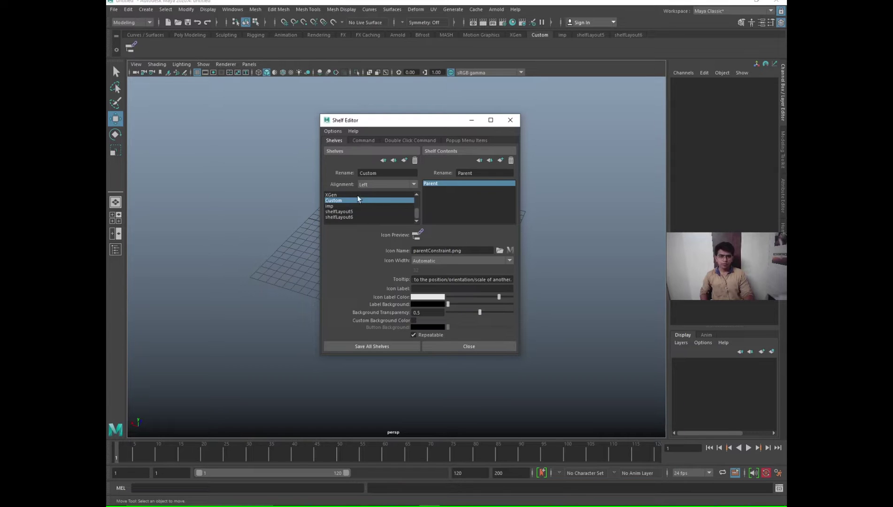
scroll(352, 214, up, 4)
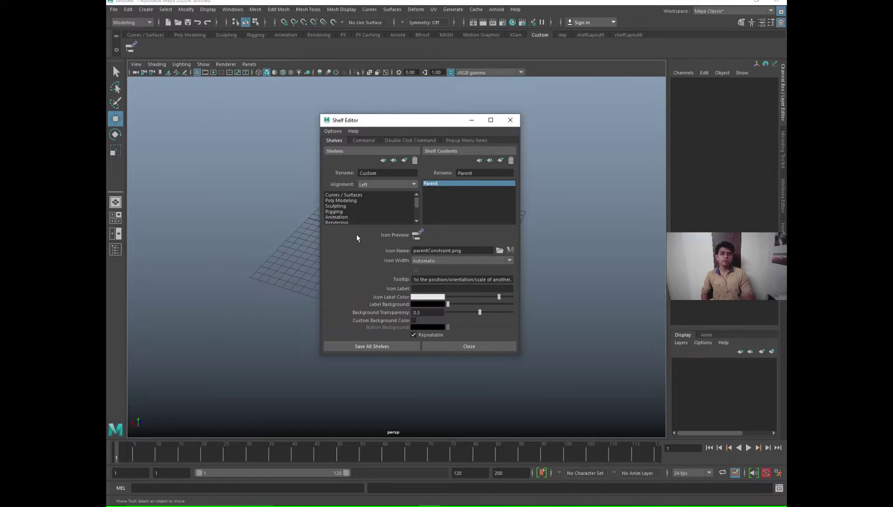
scroll(357, 197, down, 3)
scroll(358, 206, down, 3)
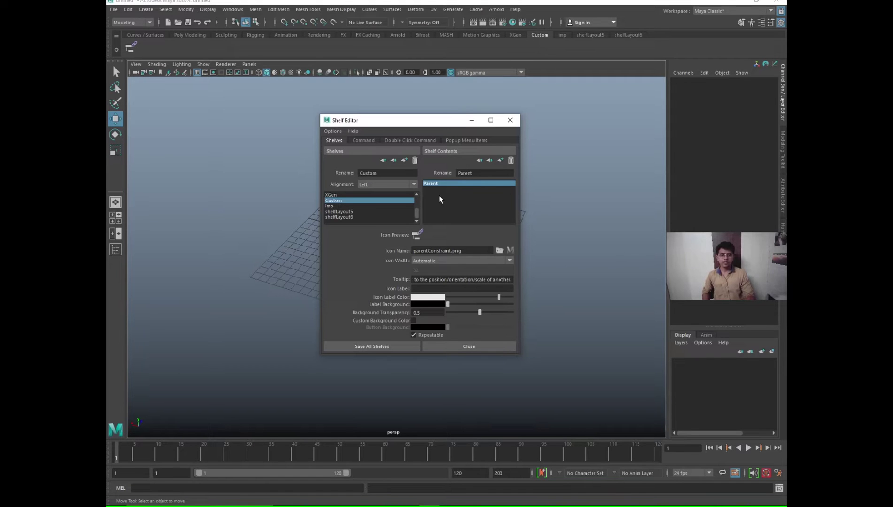
In the Shelf Editor's list, view the Motion Graphics shelf, then the Animation shelf
click(339, 202)
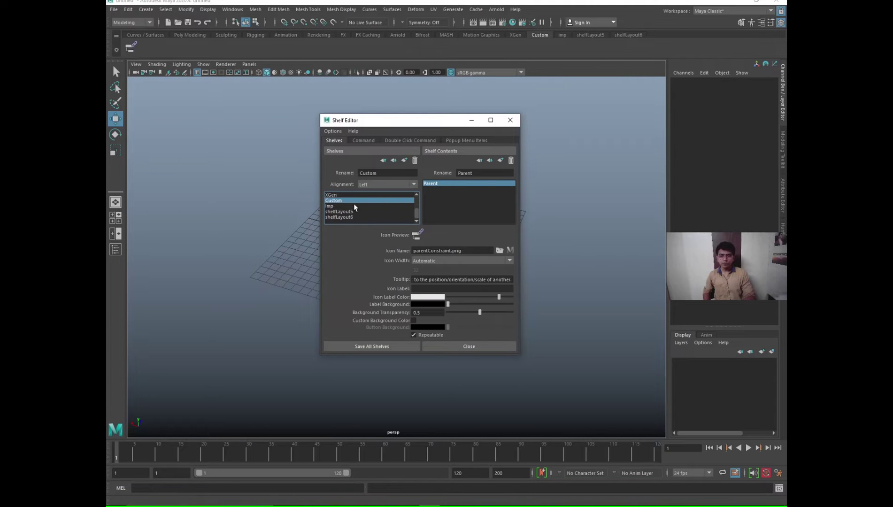
scroll(353, 204, up, 1)
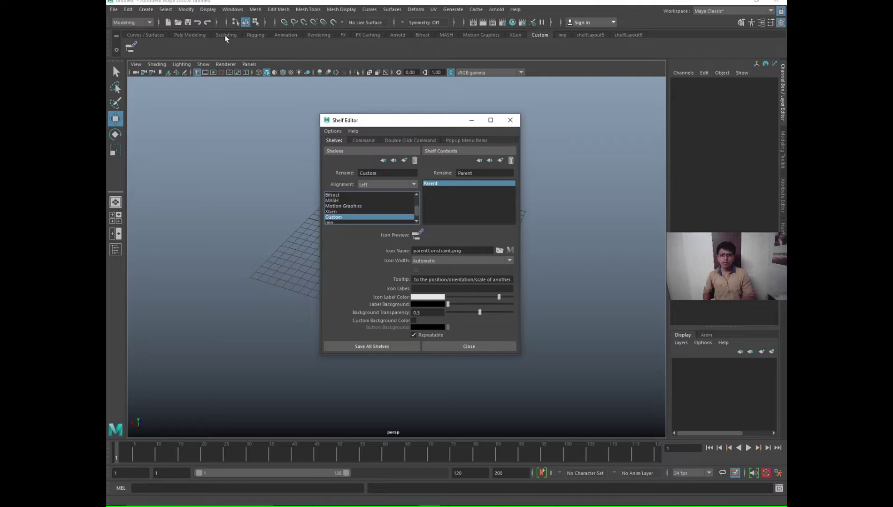
click(342, 206)
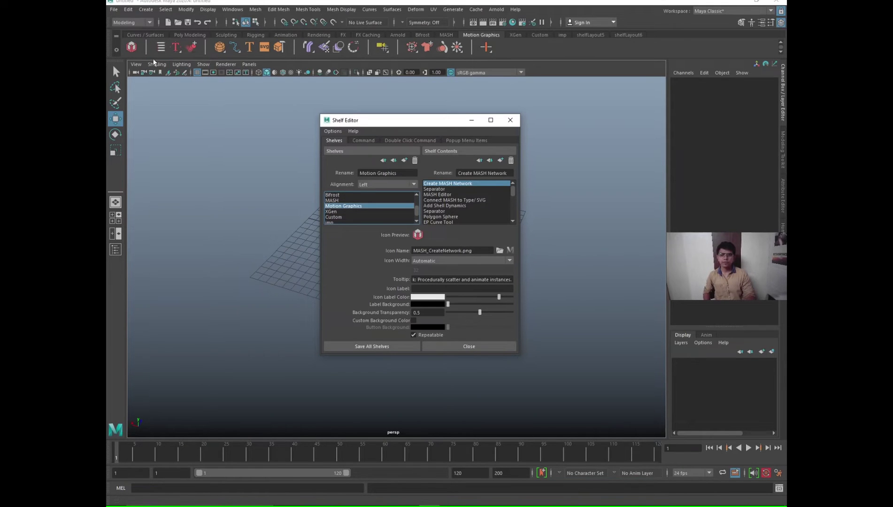
scroll(333, 210, up, 2)
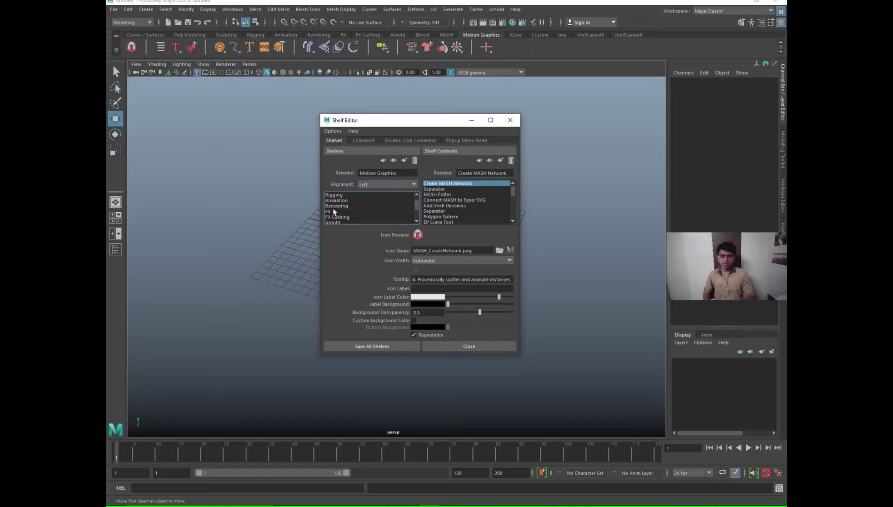
click(341, 199)
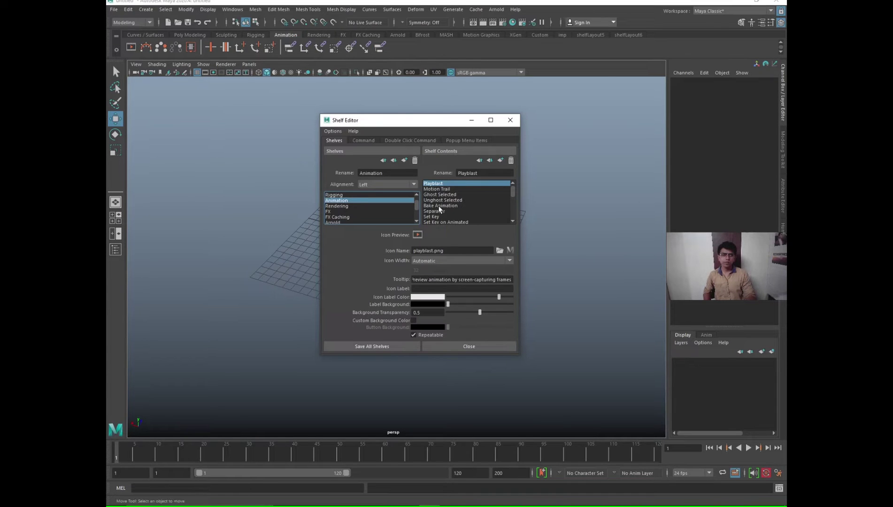
scroll(347, 209, down, 3)
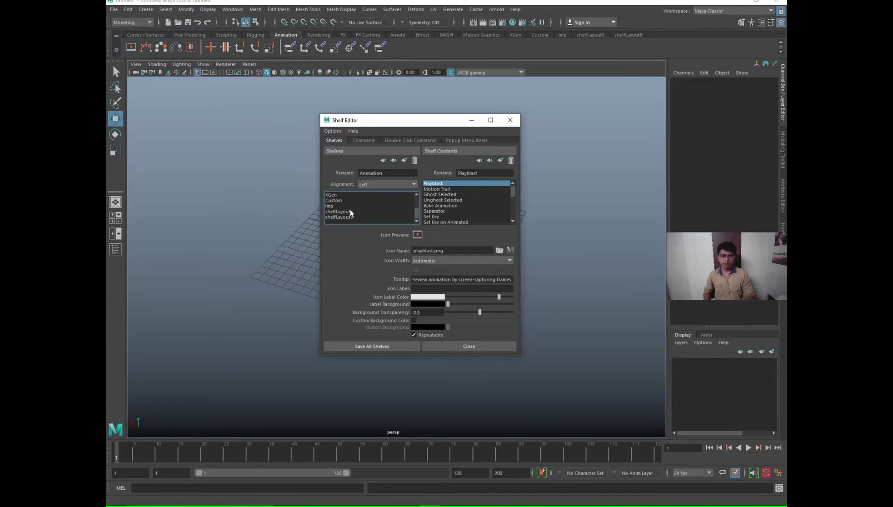
scroll(350, 212, up, 3)
Create a new shelf after Custom and rename it impshelf
click(332, 201)
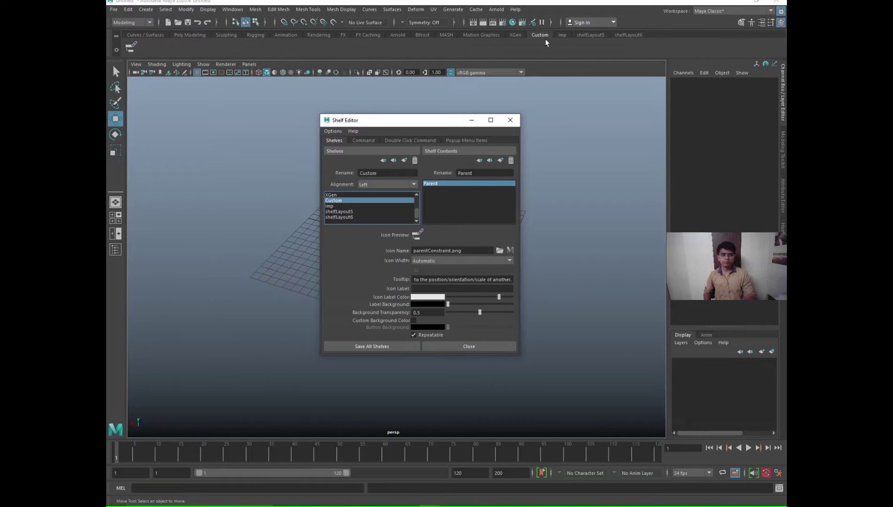
click(404, 160)
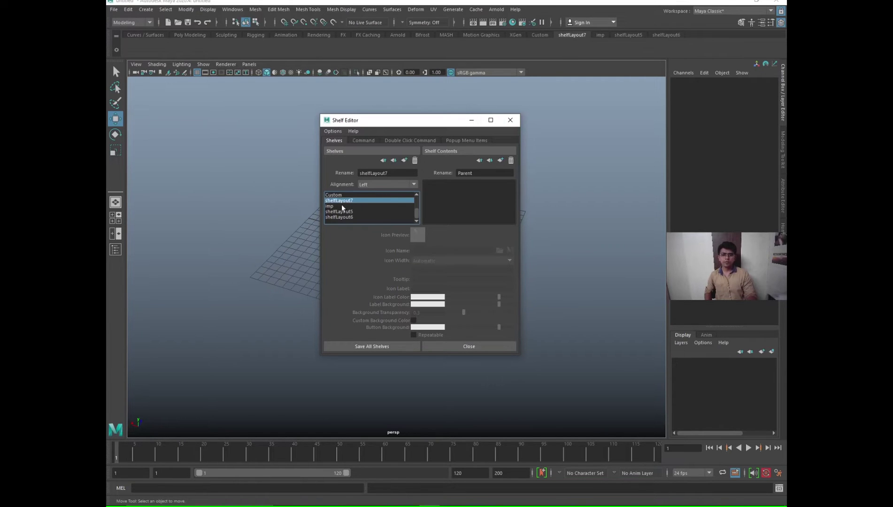
double_click(393, 174)
text(imp)
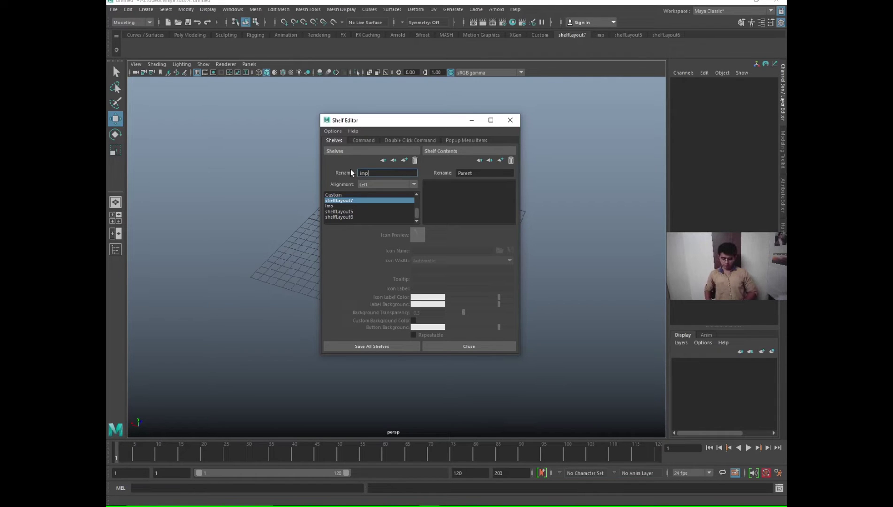
text(shelf)
key(Return)
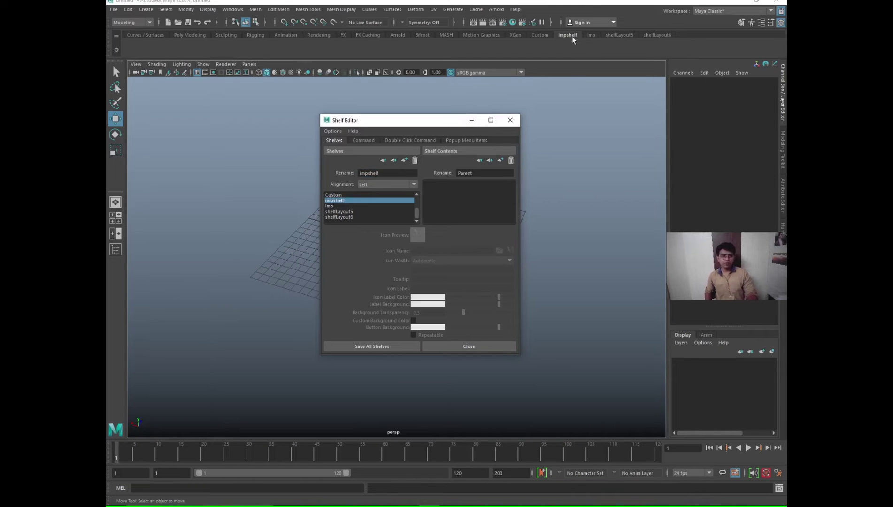
click(332, 206)
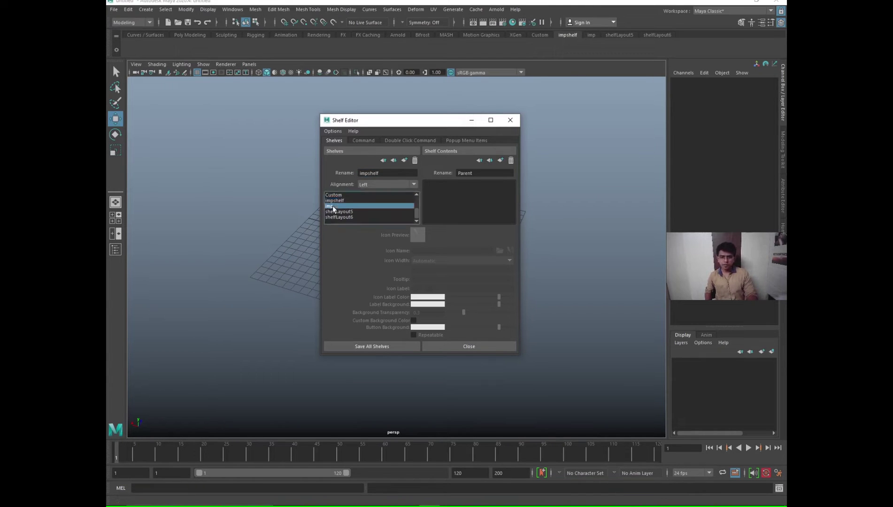
Look at the empty shelfLayout5 and shelfLayout6 shelves, then delete shelfLayout6
click(339, 210)
click(341, 216)
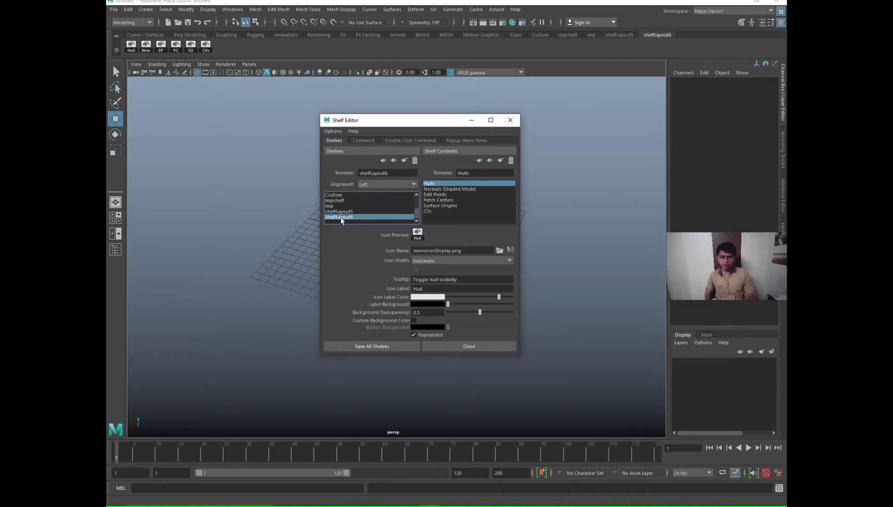
click(340, 211)
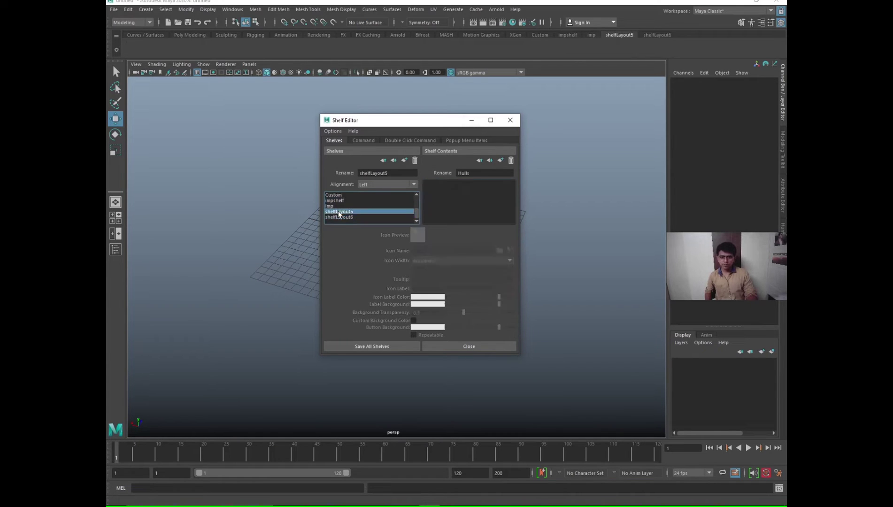
click(340, 216)
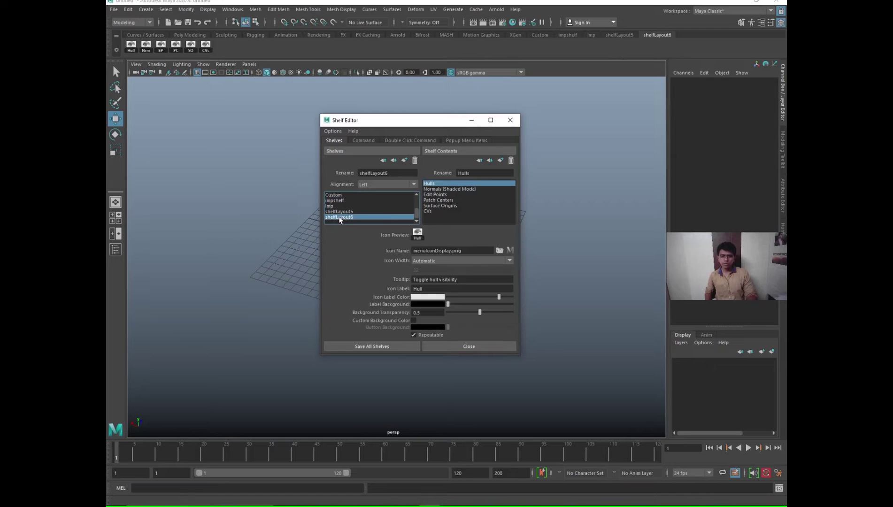
click(415, 161)
click(435, 253)
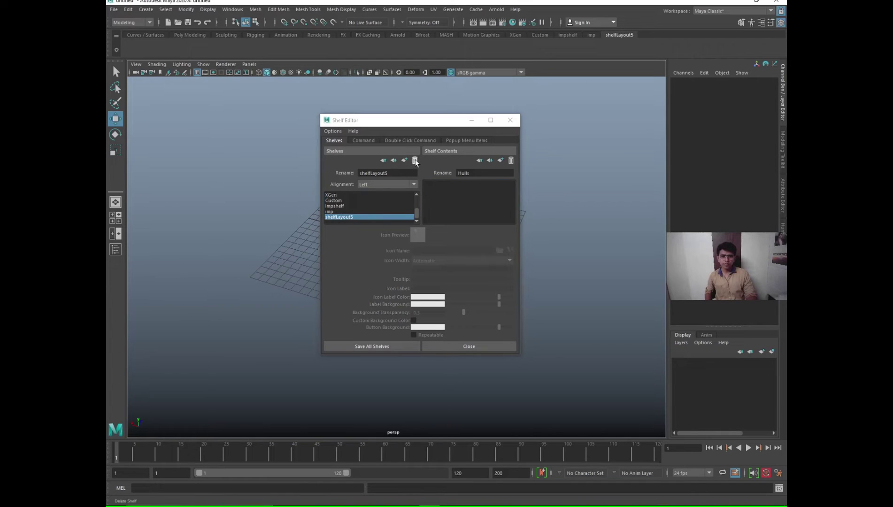
Delete the shelfLayout5 and imp shelves as well, confirming each deletion
click(415, 161)
click(428, 256)
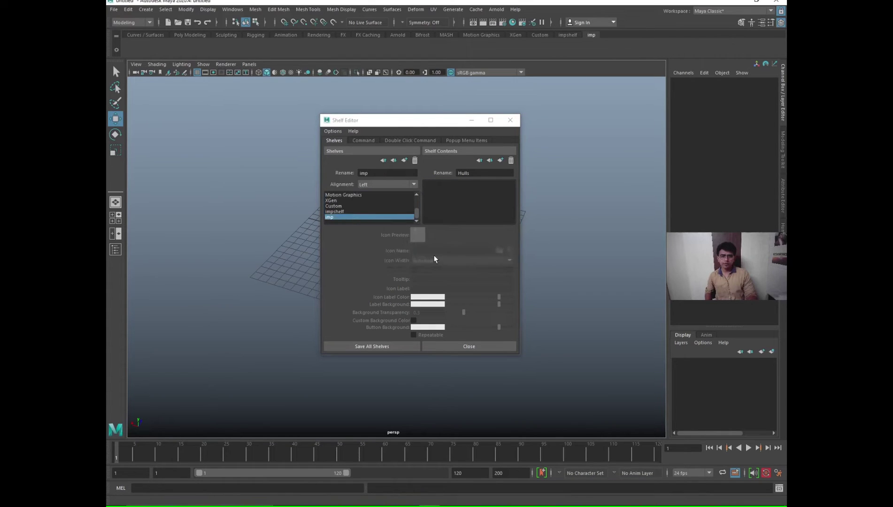
click(415, 161)
click(436, 256)
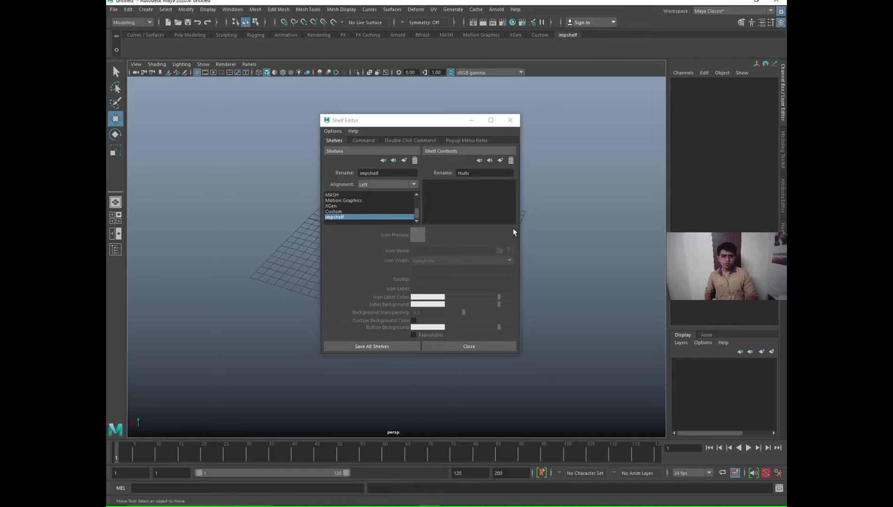
Save all shelves and add a Windows > Outliner shortcut to impshelf
click(370, 348)
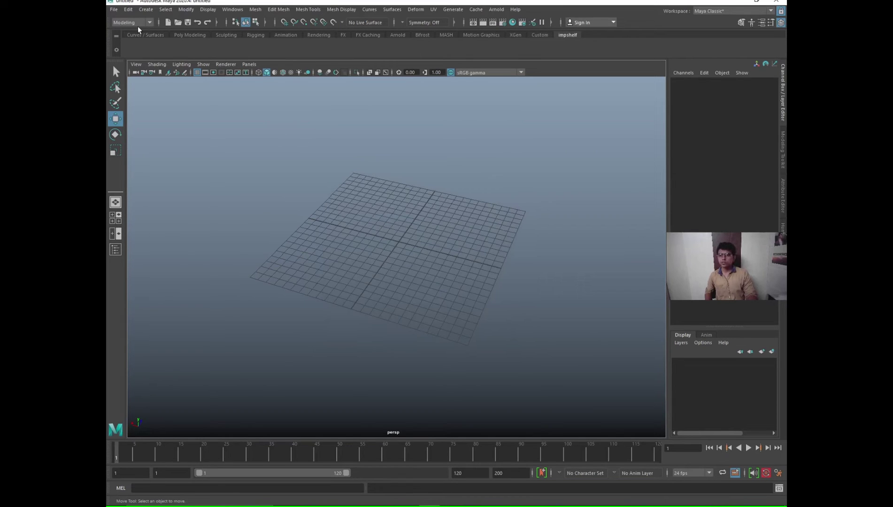
click(234, 9)
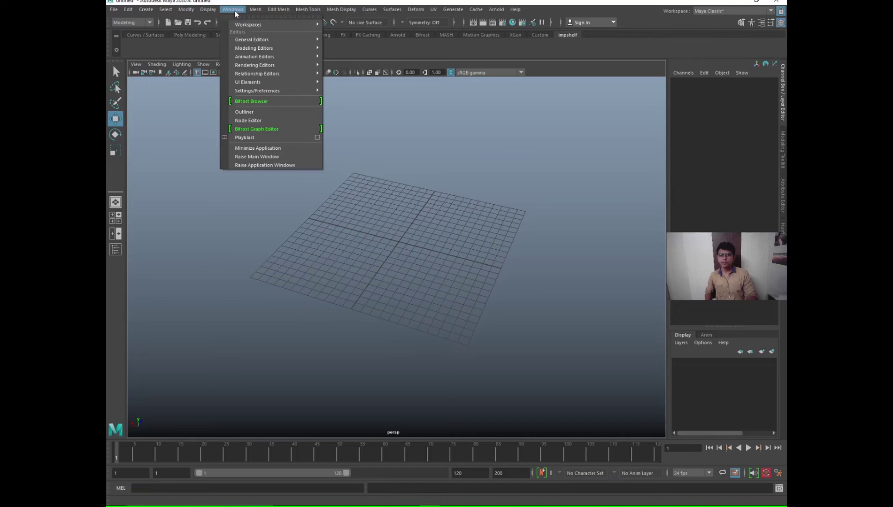
ctrl+shift+click(250, 114)
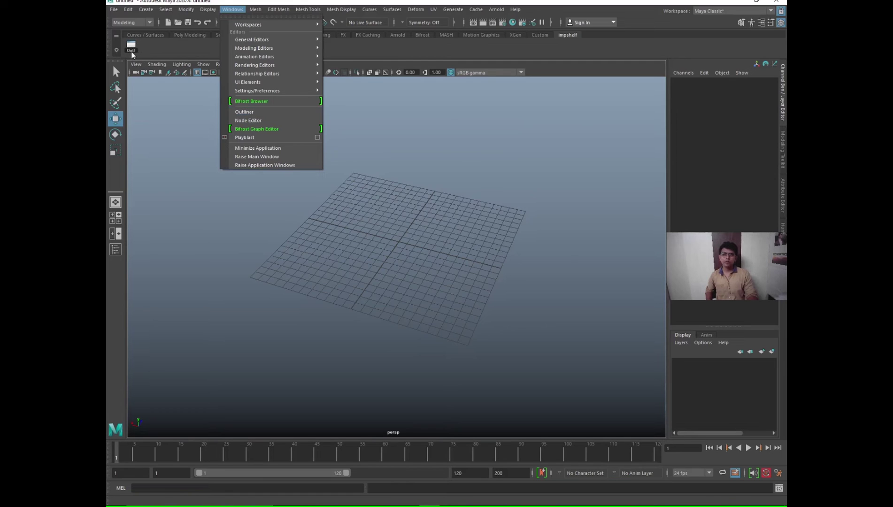
Open the Outliner from the menu, then test the new Outl shelf button and close it
click(232, 10)
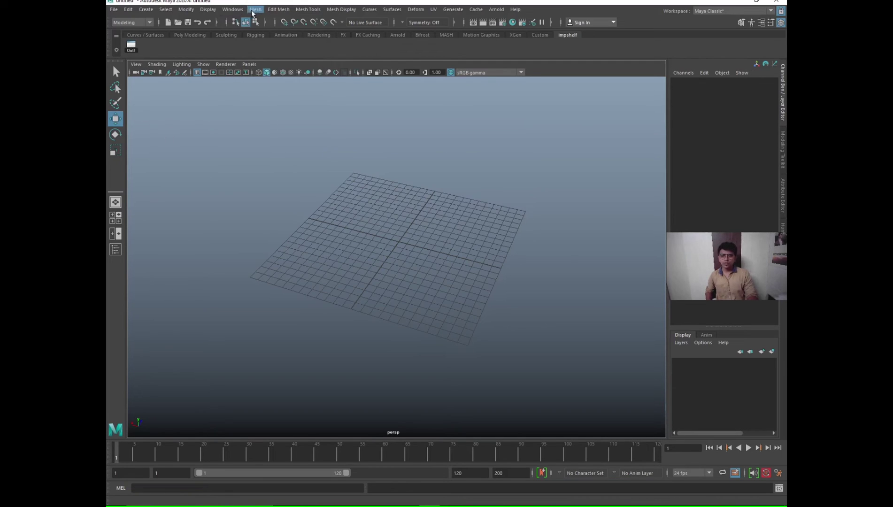
click(236, 11)
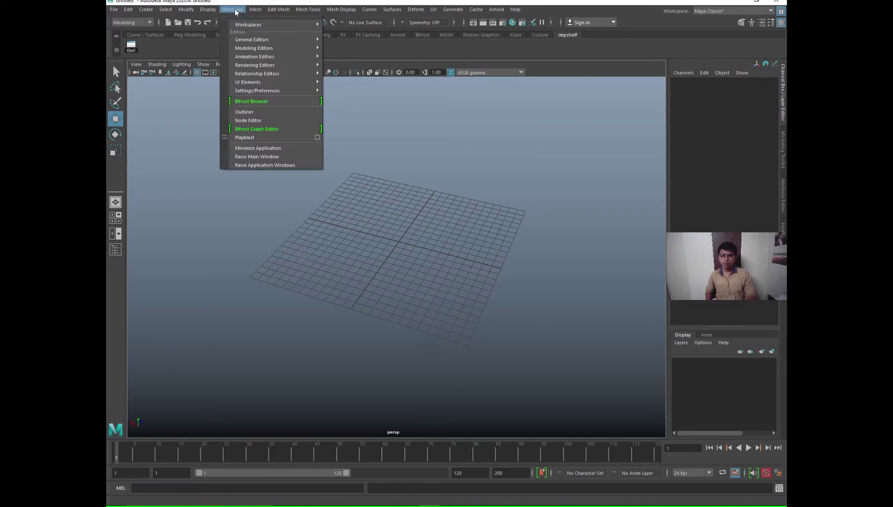
click(245, 112)
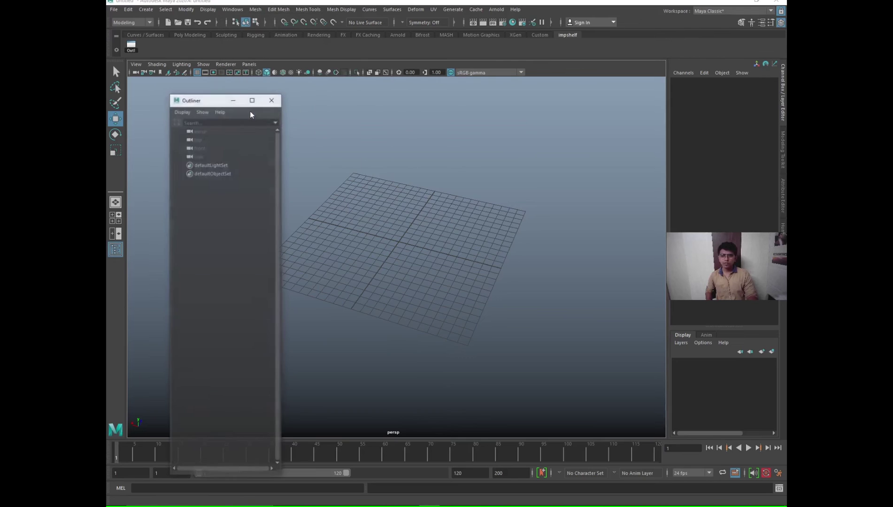
click(271, 98)
click(132, 49)
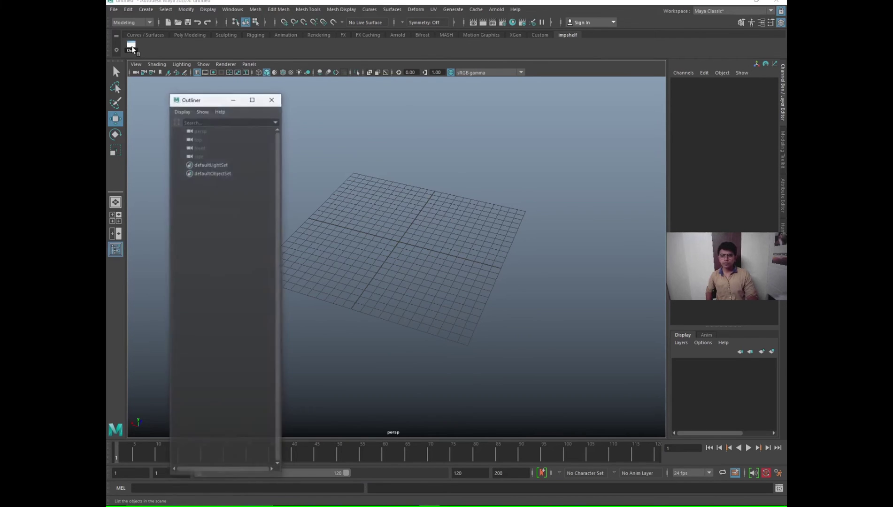
drag(204, 98, 272, 61)
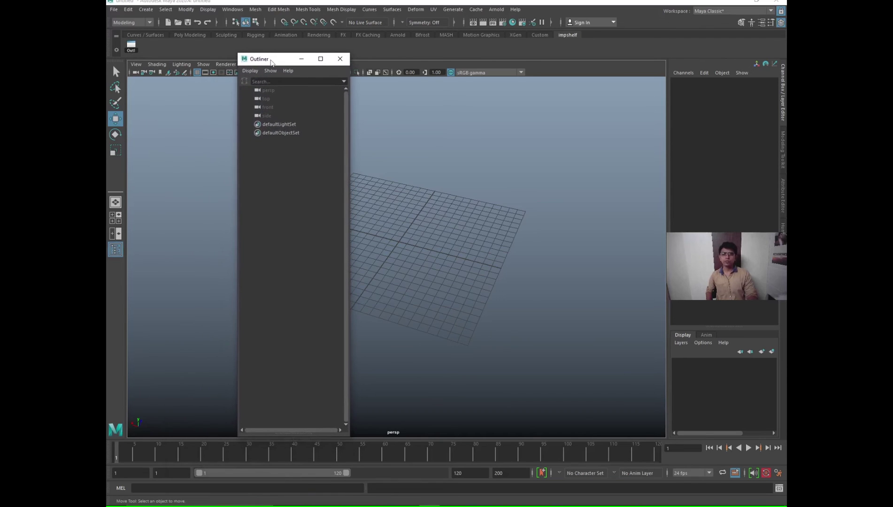
click(340, 59)
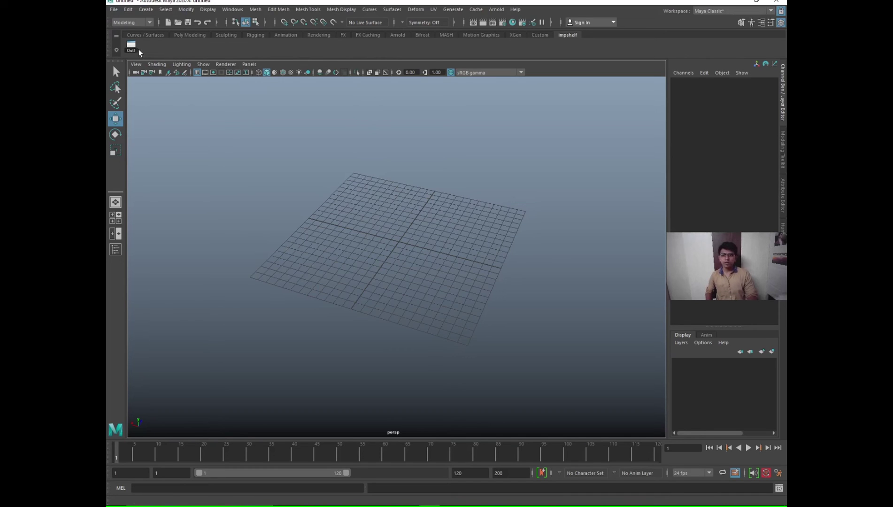
Remove the Outliner item from impshelf in the Shelf Editor and save all shelves
middle_drag(133, 48, 117, 55)
click(117, 50)
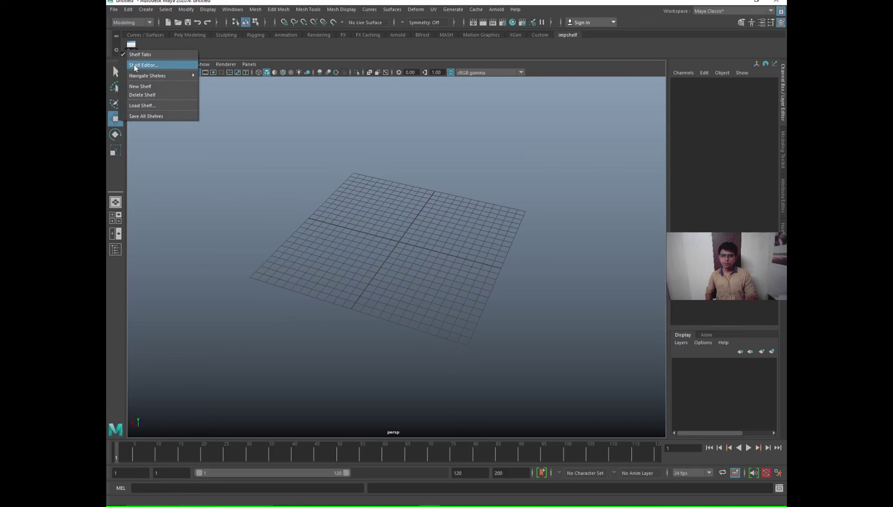
click(135, 65)
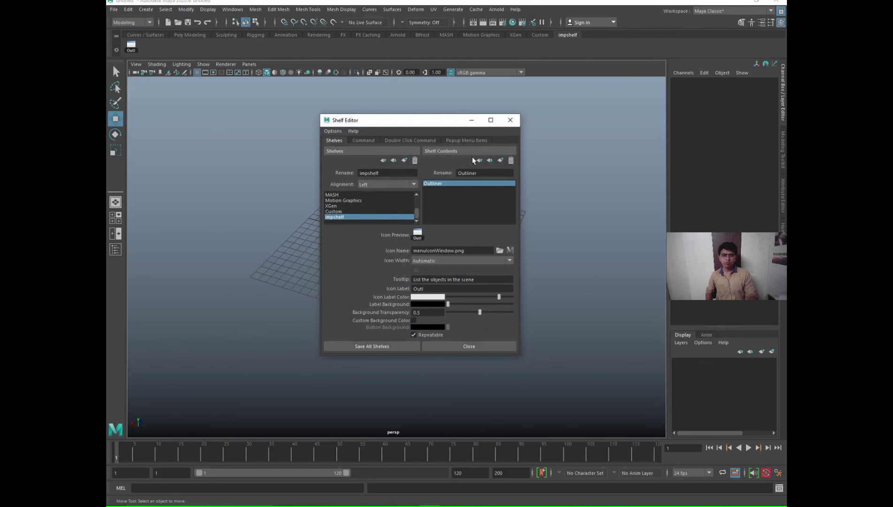
click(440, 186)
click(511, 161)
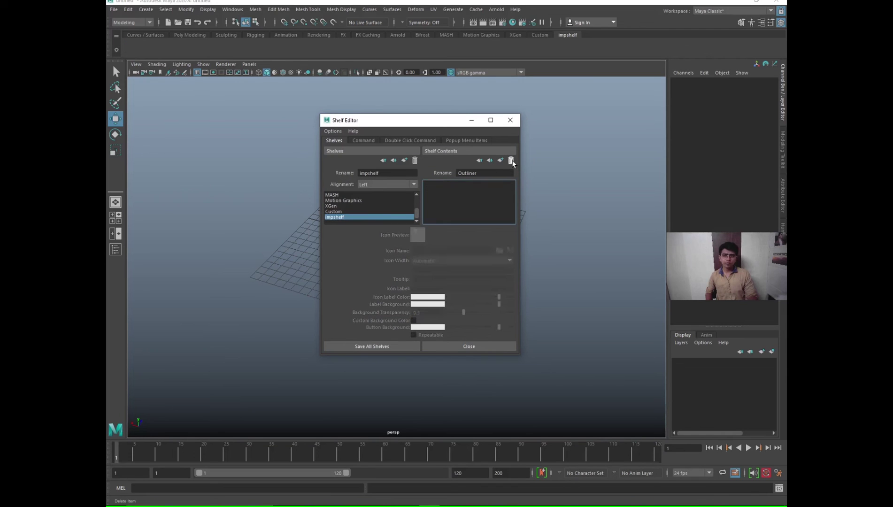
click(364, 348)
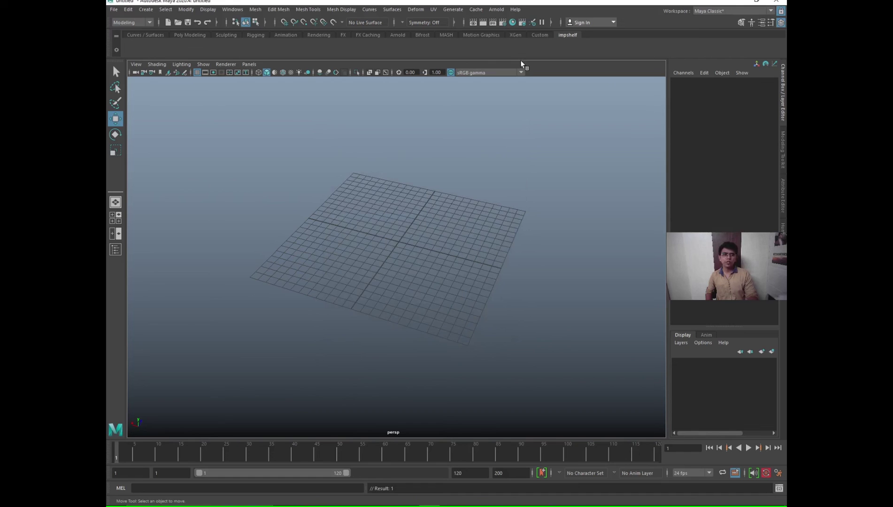
Delete the impshelf shelf in the Shelf Editor and save all shelves again
click(117, 50)
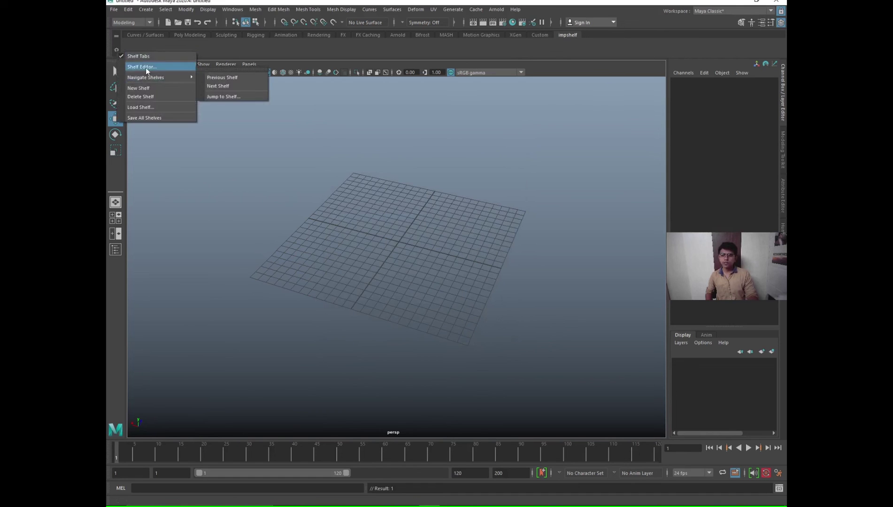
click(143, 66)
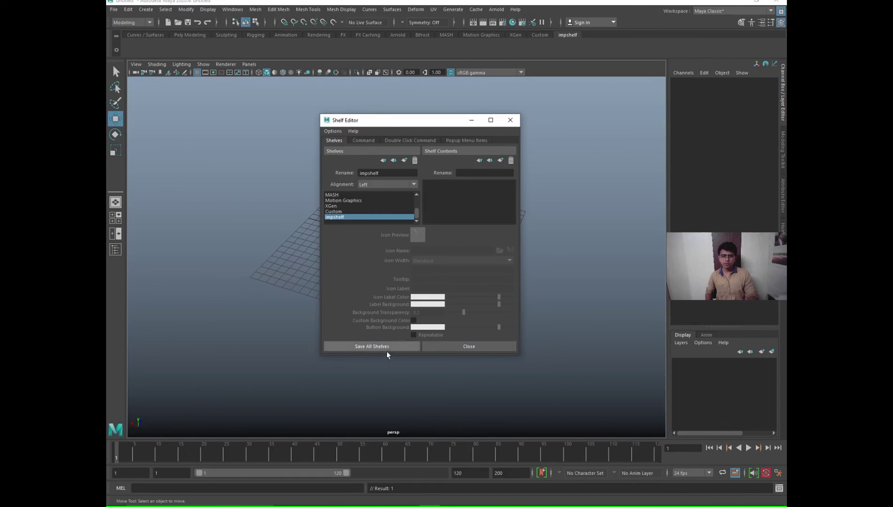
click(414, 161)
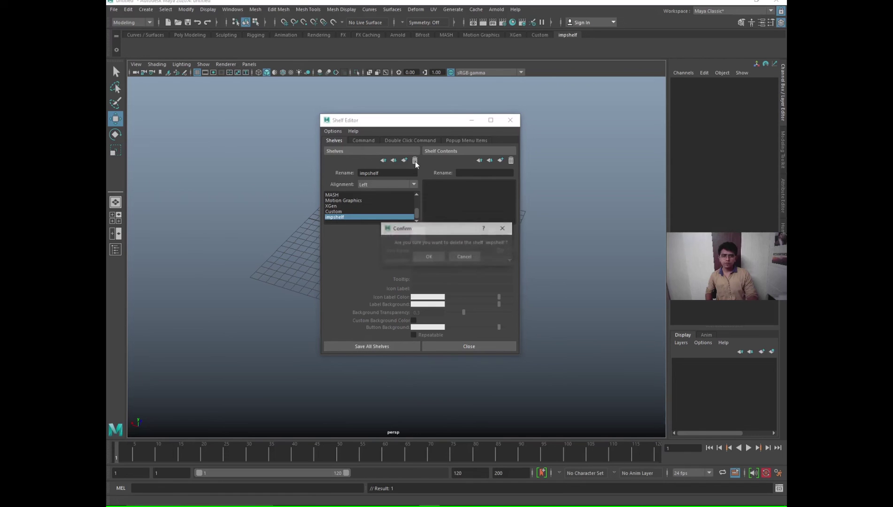
click(430, 257)
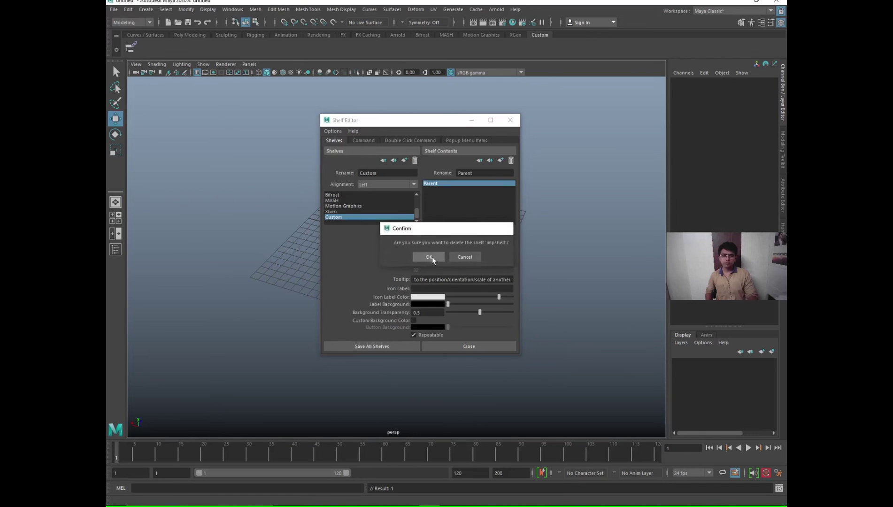
click(394, 345)
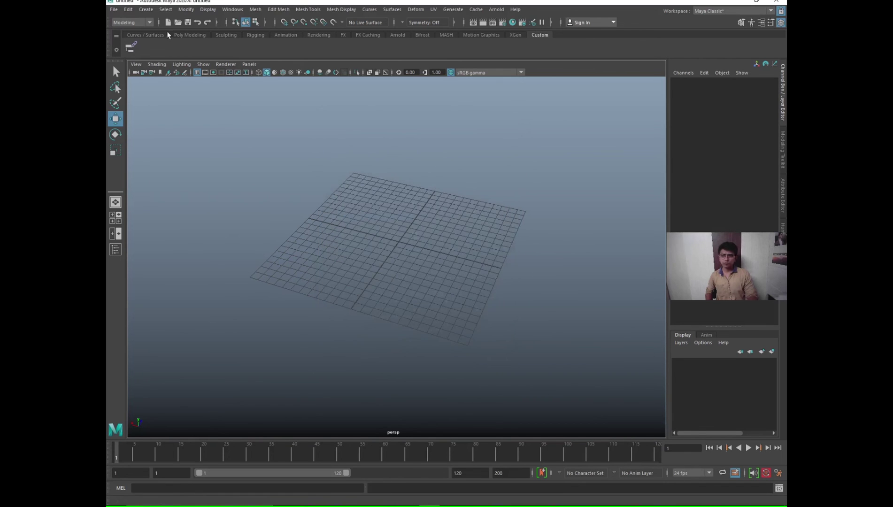